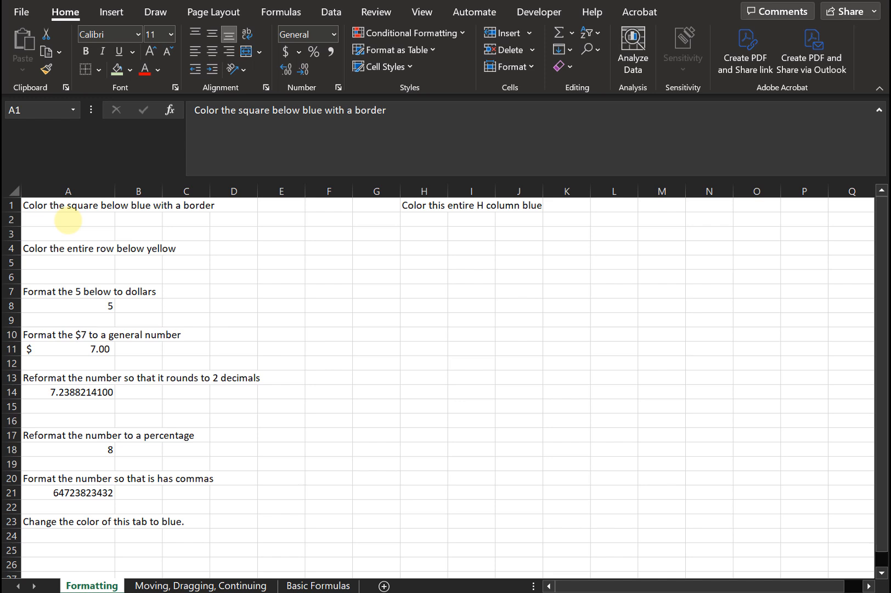
Fill cell A2 below the first instruction with blue.
click(66, 221)
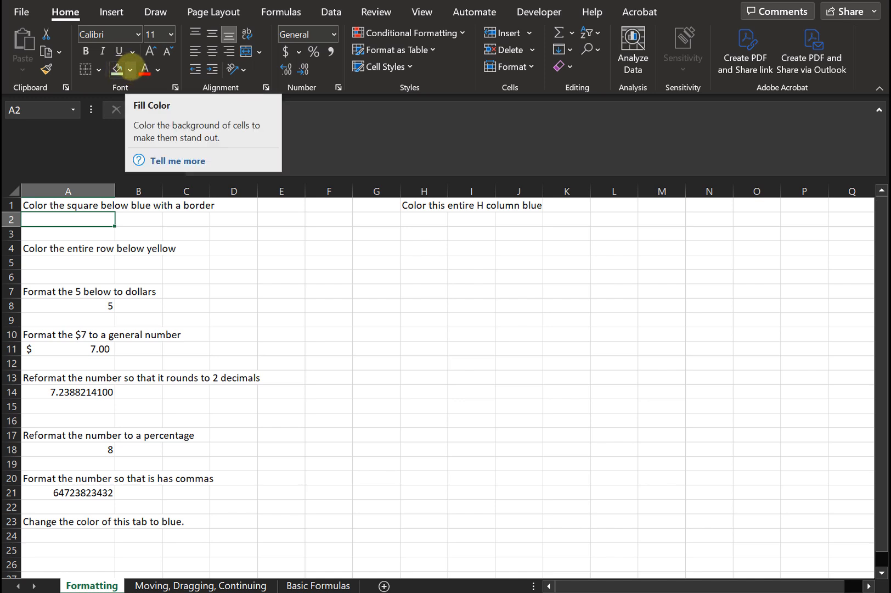
click(130, 69)
click(194, 209)
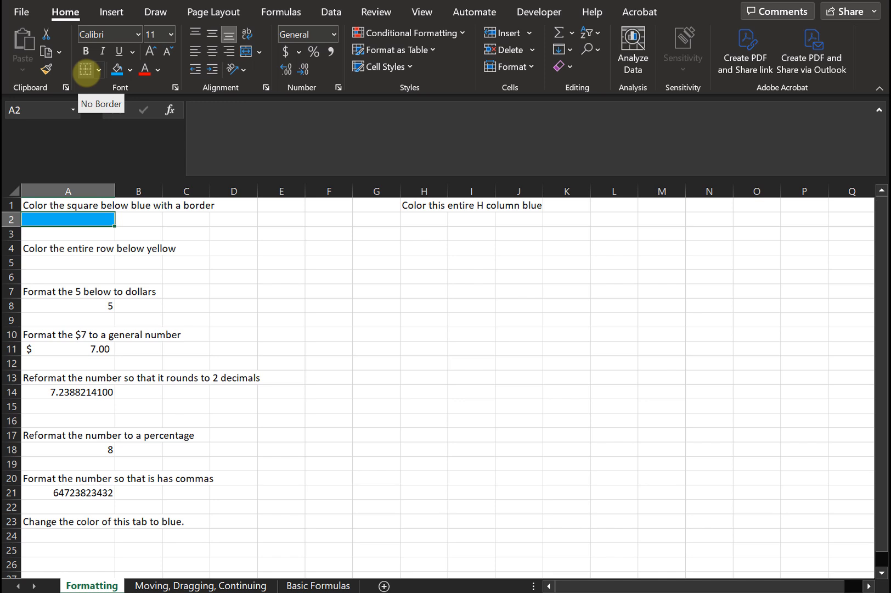
Apply a thick outside border around the blue cell A2.
click(96, 70)
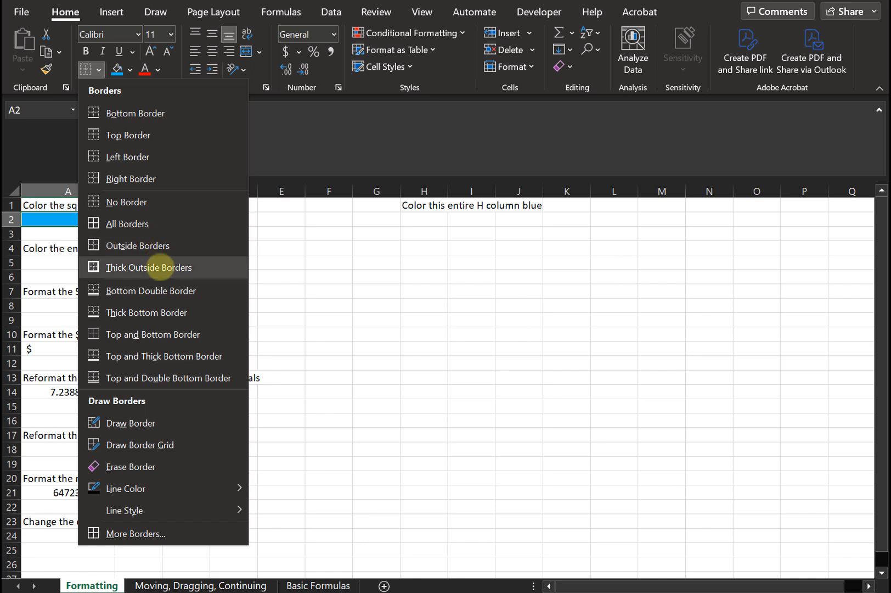
click(160, 268)
click(134, 223)
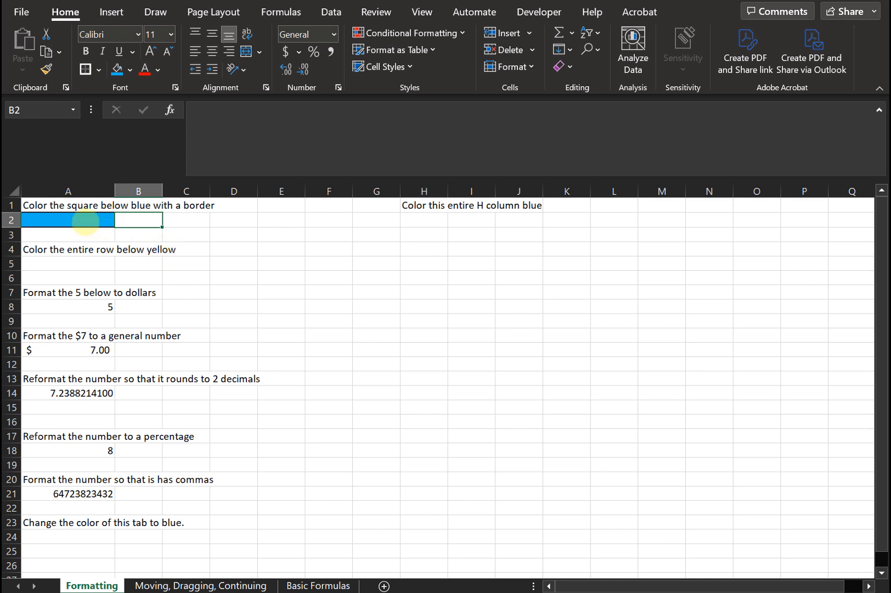
click(88, 220)
click(128, 220)
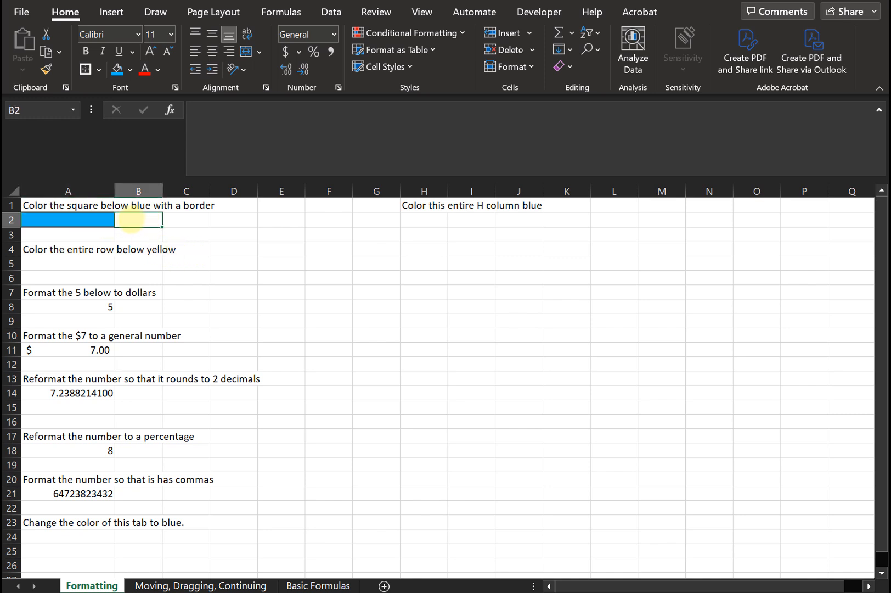
click(71, 264)
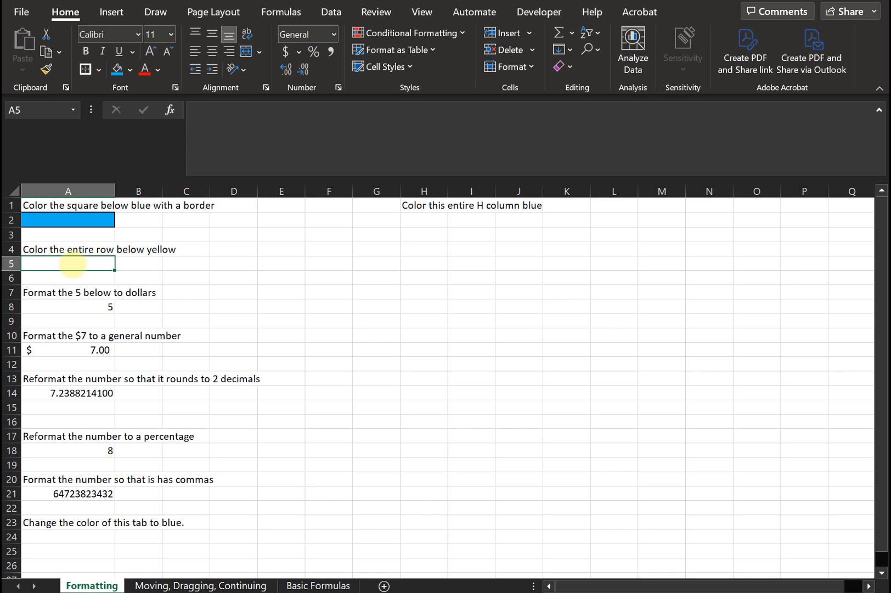
drag(69, 264, 198, 261)
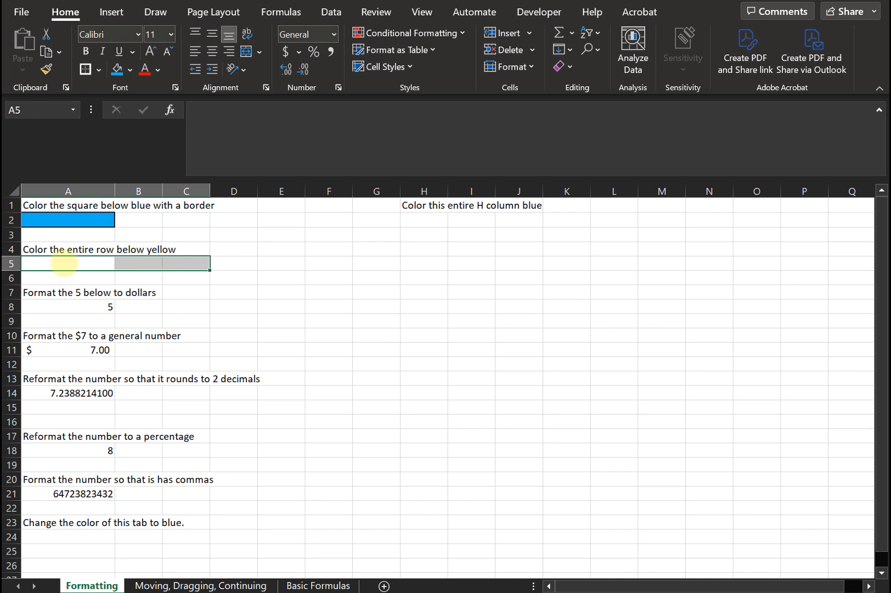
click(64, 263)
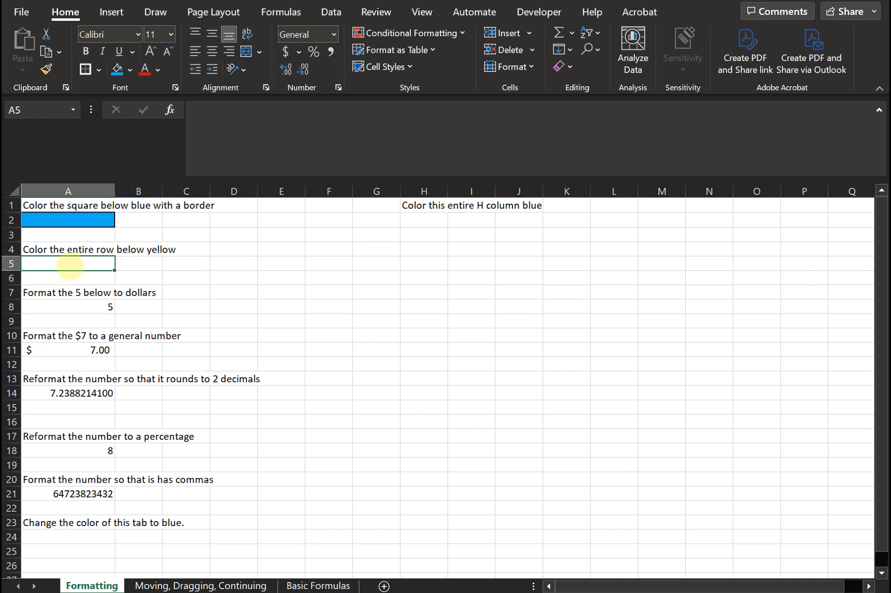
drag(70, 264, 749, 264)
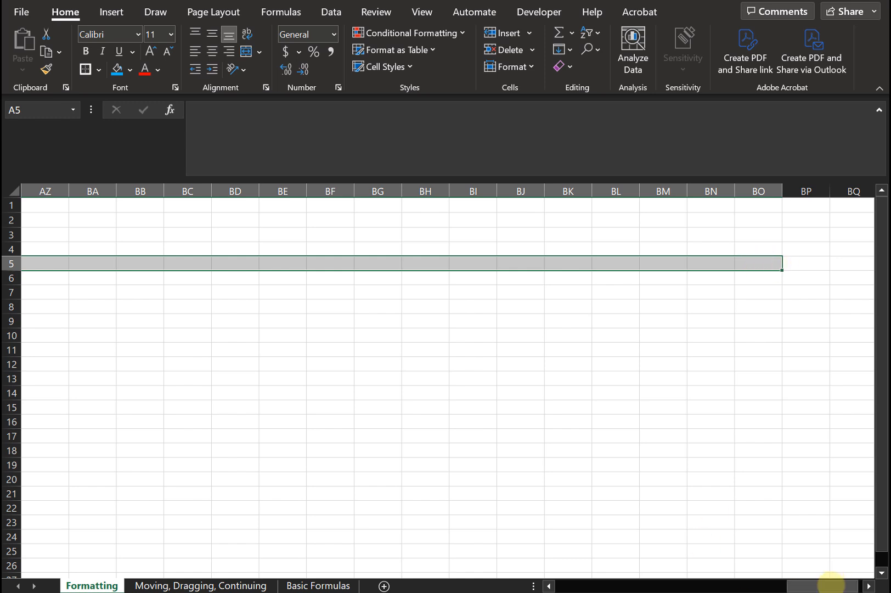
drag(835, 581, 483, 582)
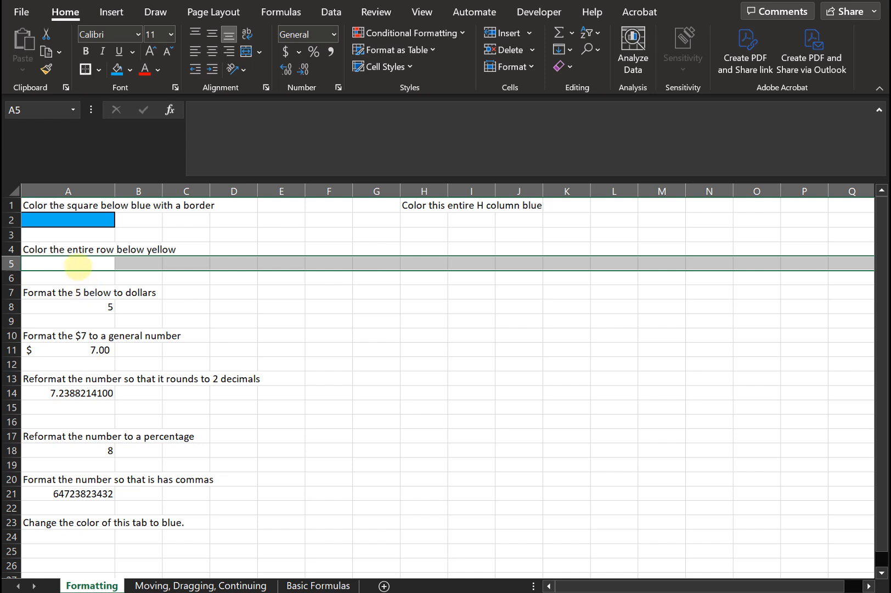
click(77, 265)
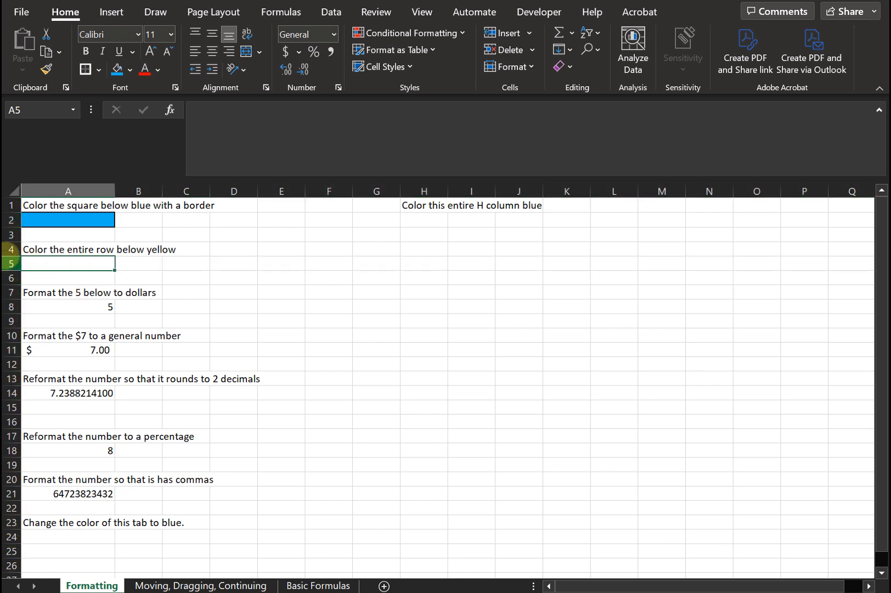
Select the whole of row 5 and fill it with yellow.
click(11, 263)
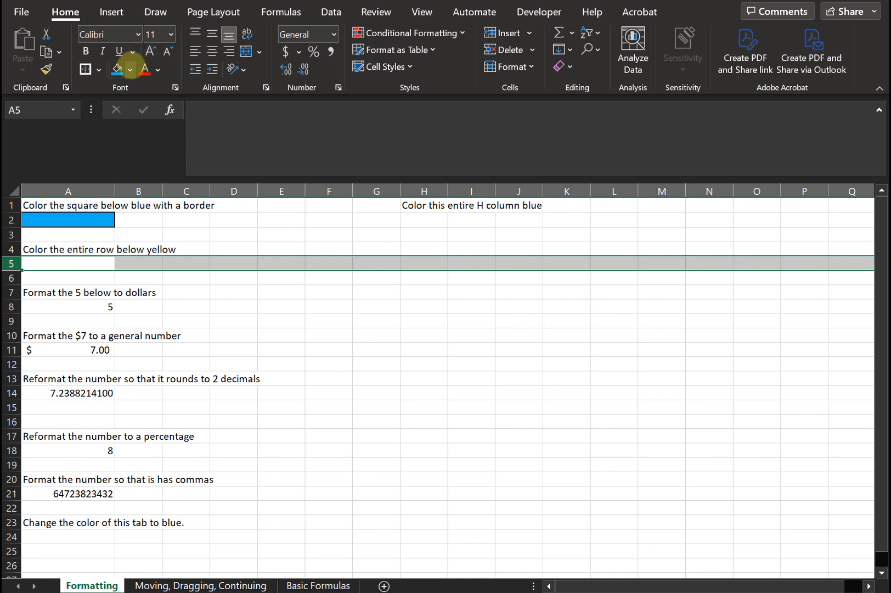
click(130, 69)
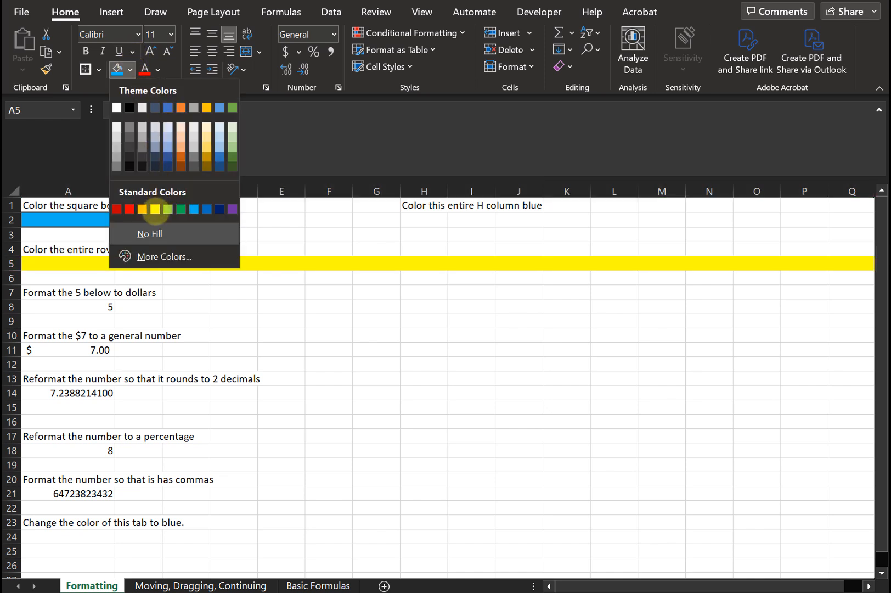
click(155, 210)
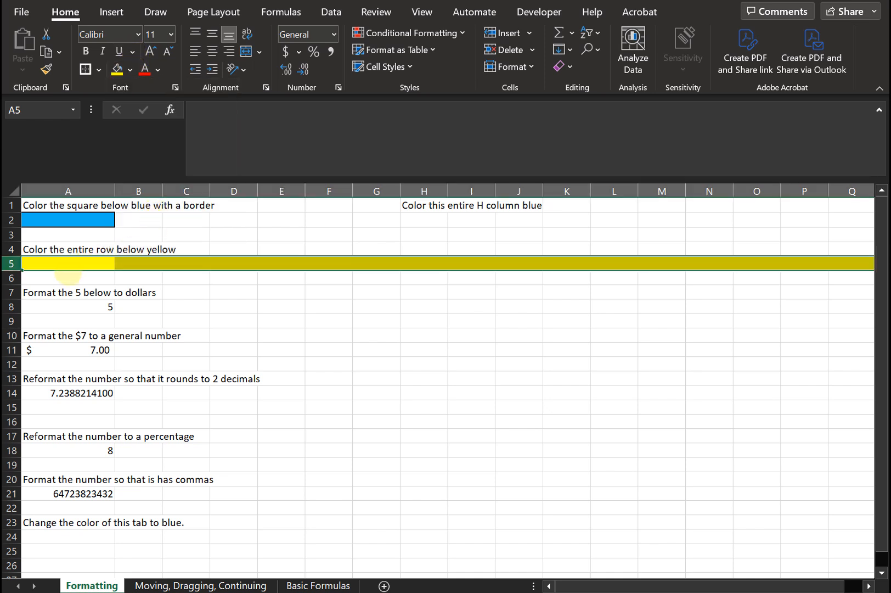
click(67, 262)
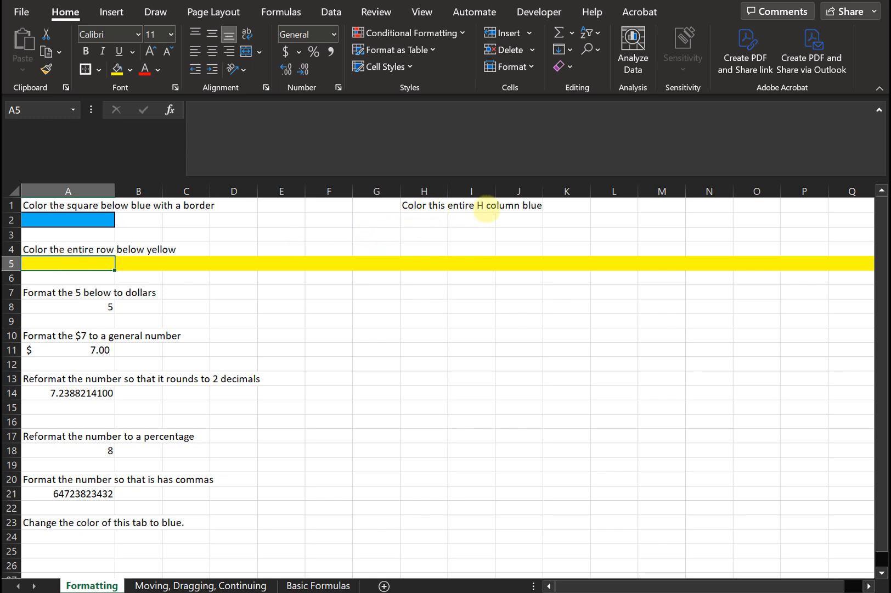
Select the entire column H and fill it with blue.
click(423, 205)
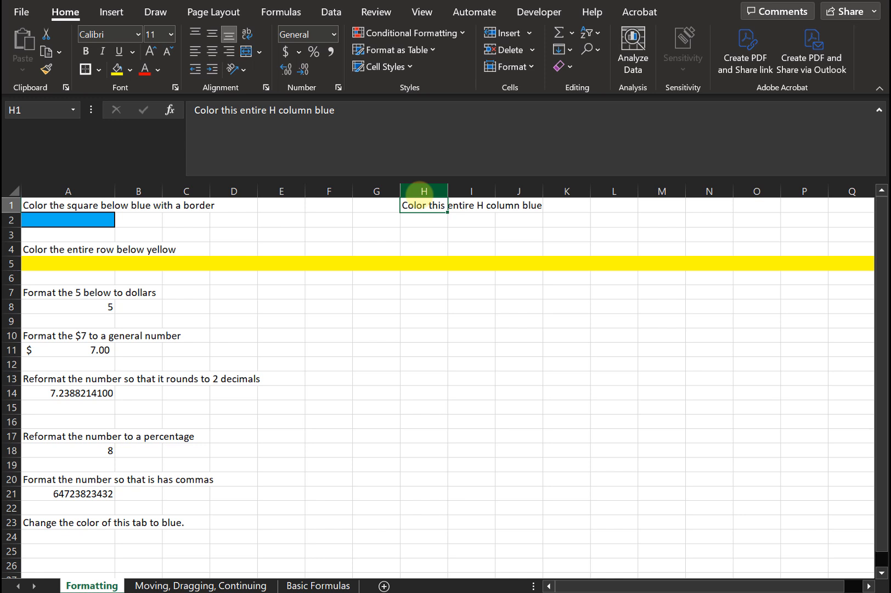
click(424, 191)
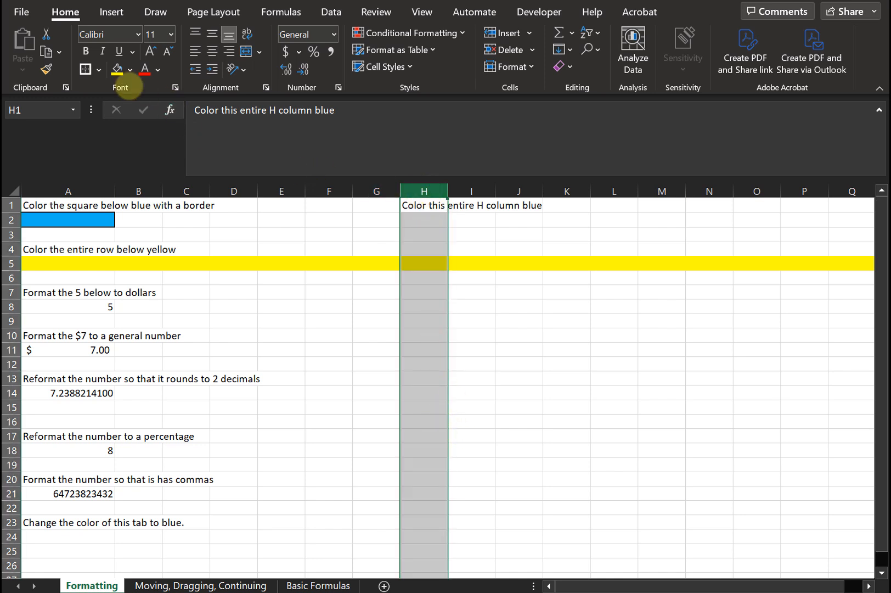
click(130, 70)
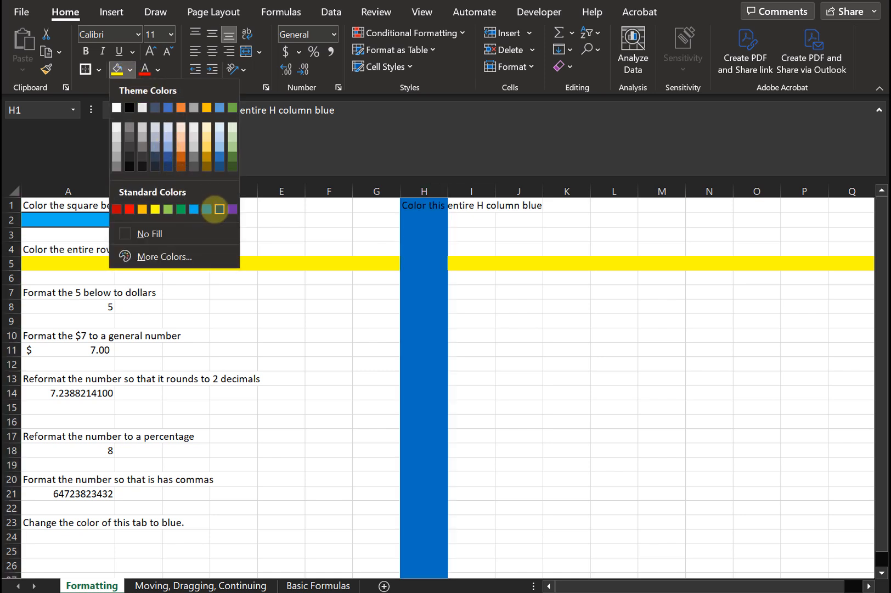
click(207, 209)
click(367, 321)
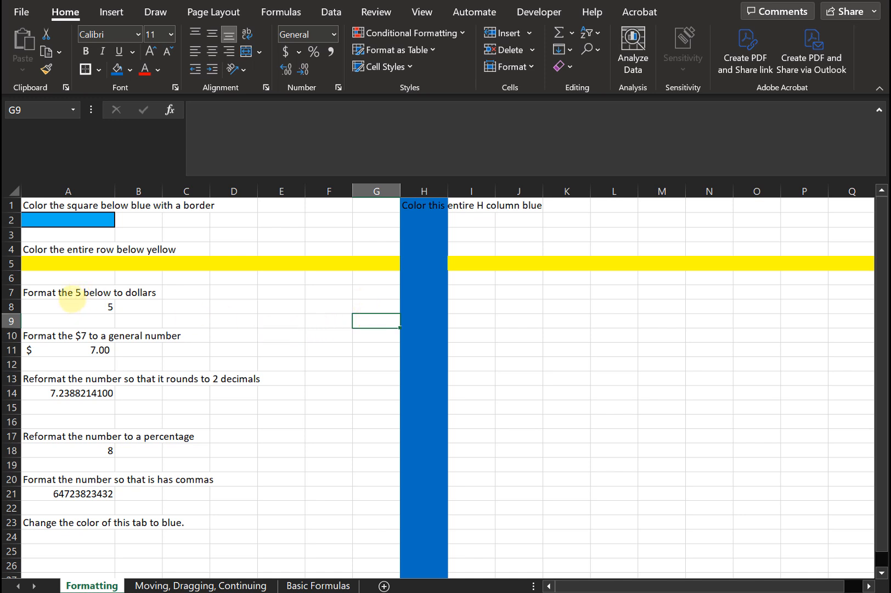
Format the 5 in cell A8 as dollars, trying Currency and then applying the Accounting format.
click(77, 308)
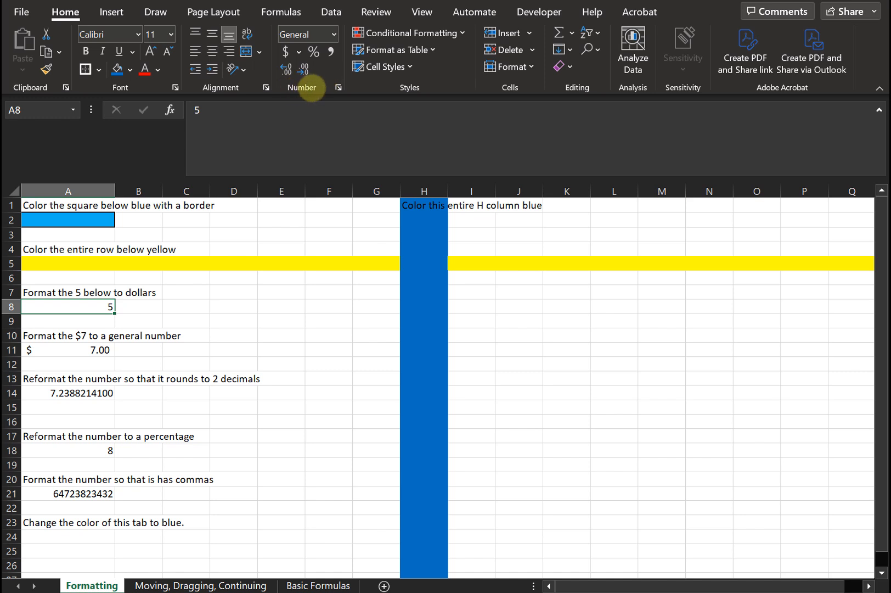
click(334, 34)
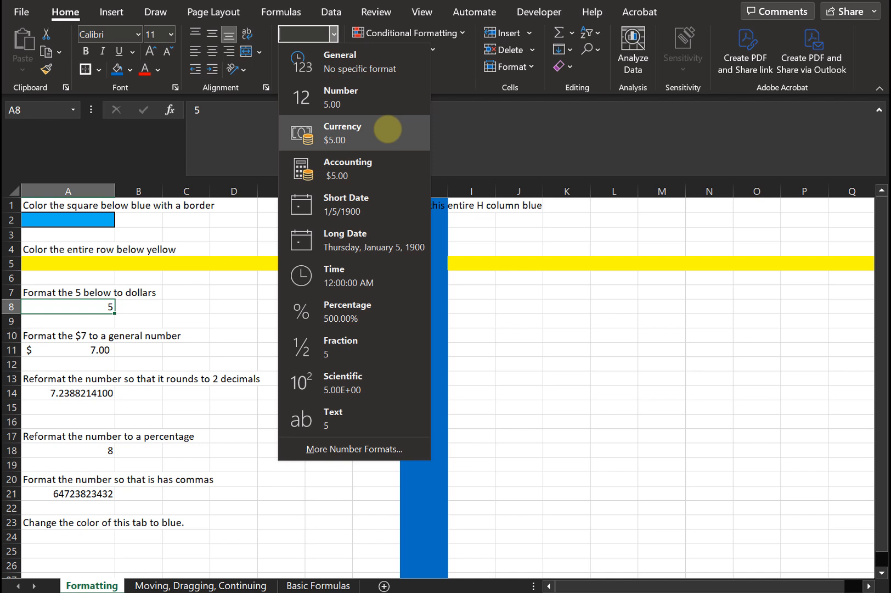
click(387, 130)
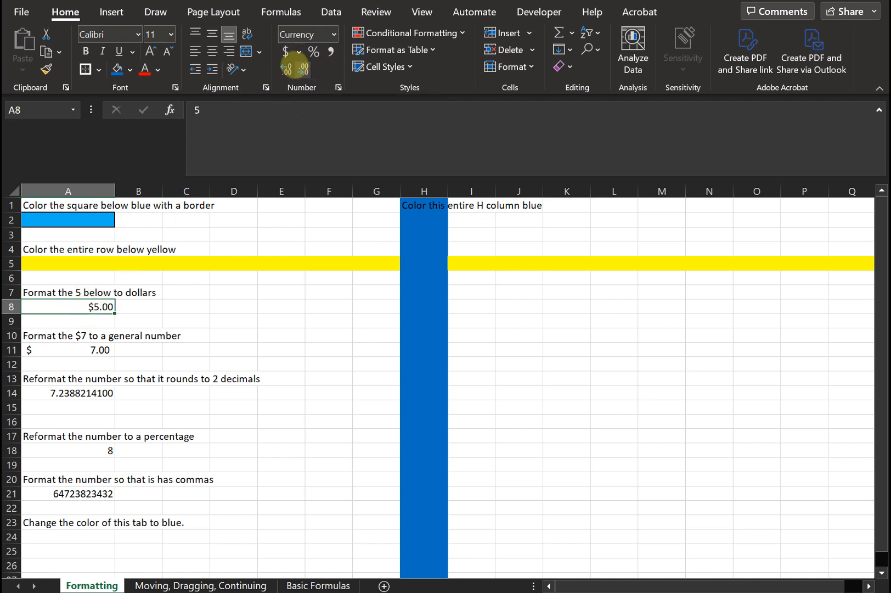
click(285, 51)
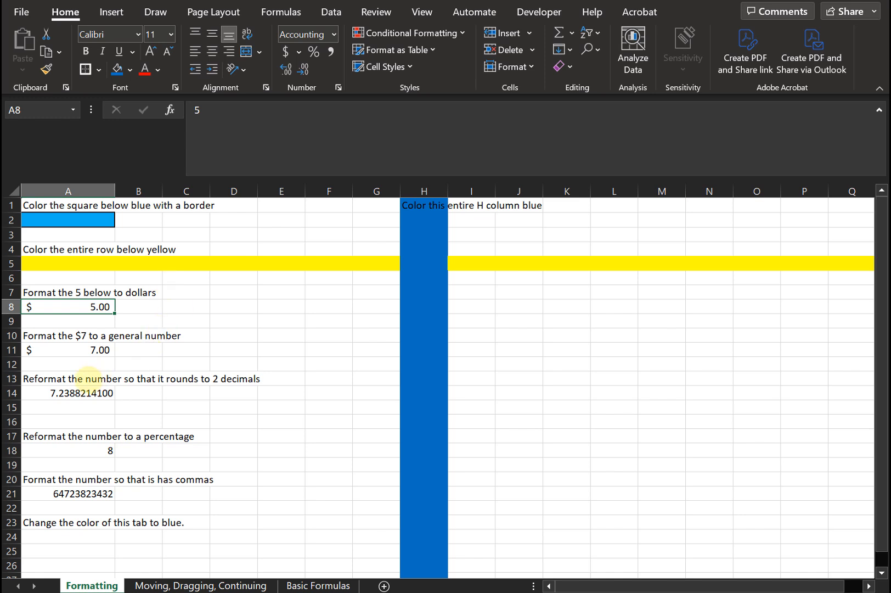
Change the $7 in cell A11 to the General number format.
click(93, 350)
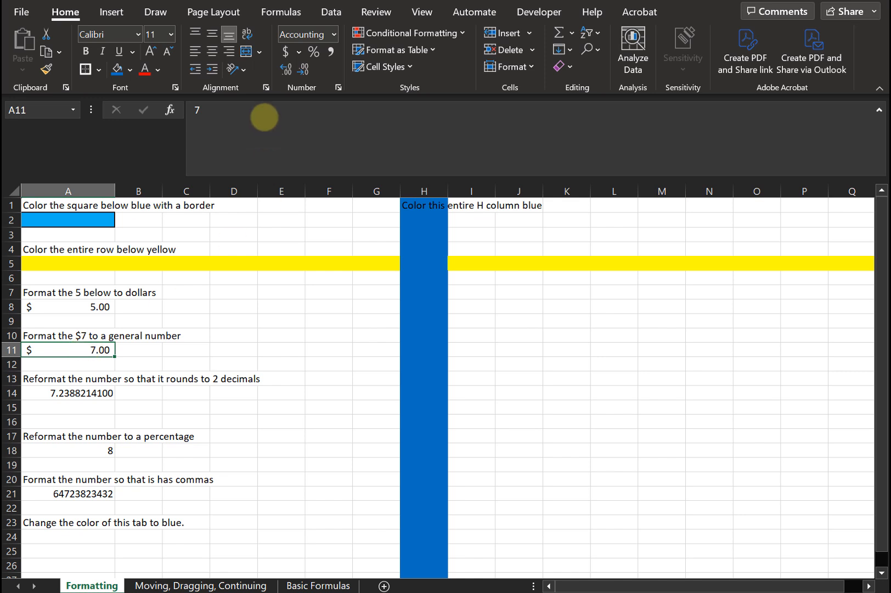
click(333, 34)
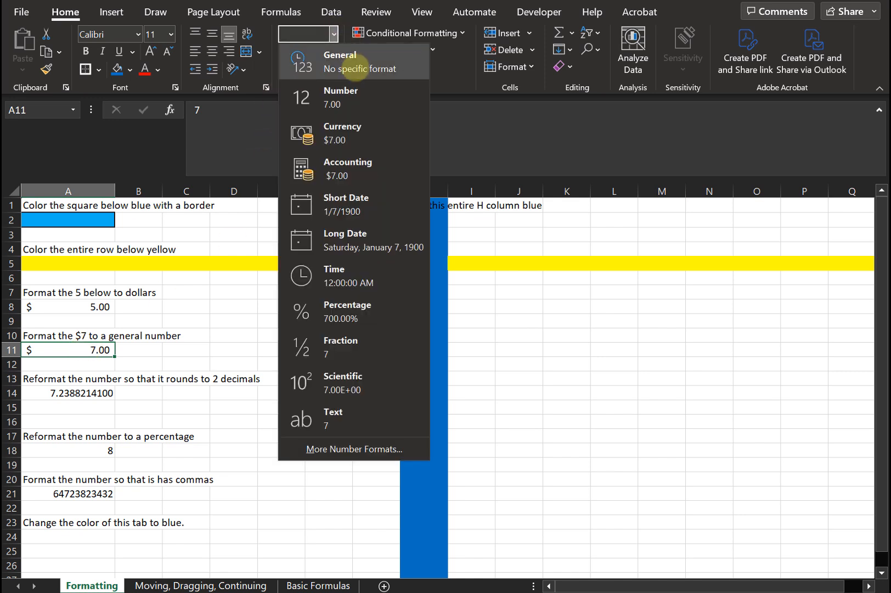
click(354, 67)
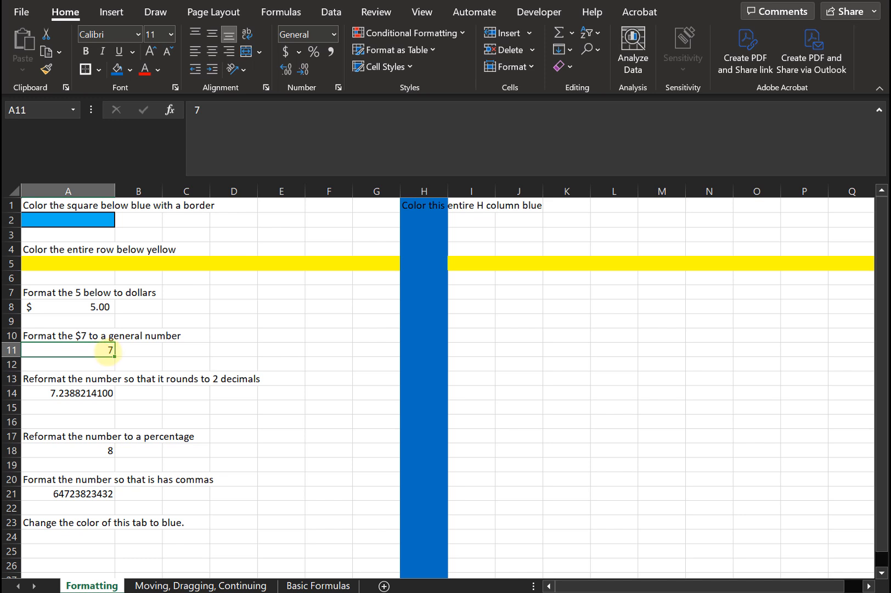
Decrease the decimal places of the number in cell A14 until it shows 2 decimals.
click(101, 393)
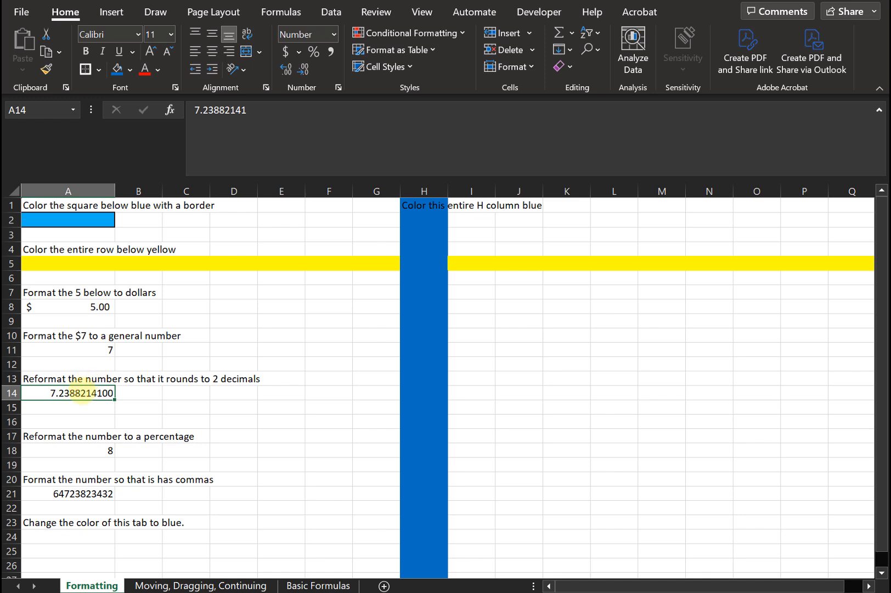
click(303, 69)
click(303, 69)
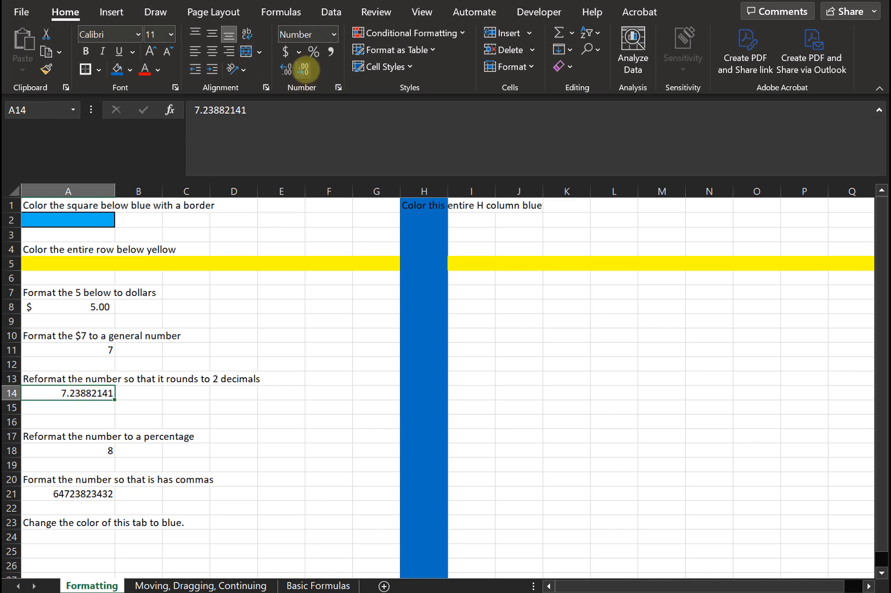
click(303, 69)
click(303, 69)
click(303, 69)
click(303, 69)
click(303, 69)
click(303, 69)
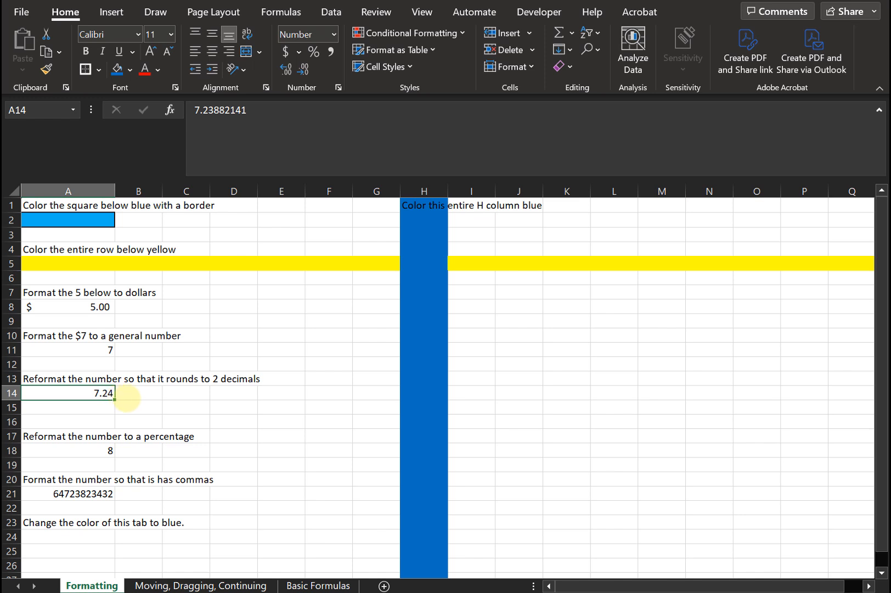
click(126, 398)
click(104, 393)
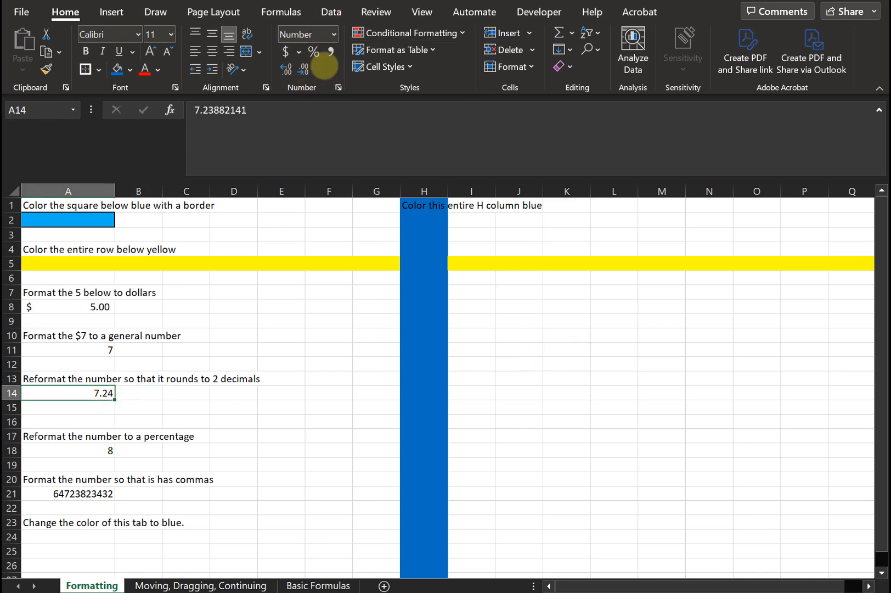
Format the 8 in cell A18 as a percentage.
click(63, 451)
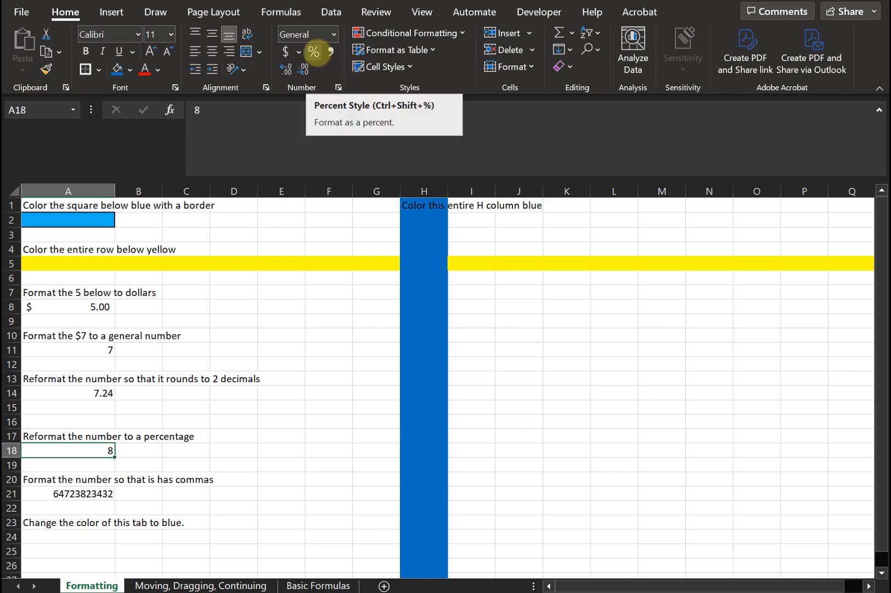
click(314, 51)
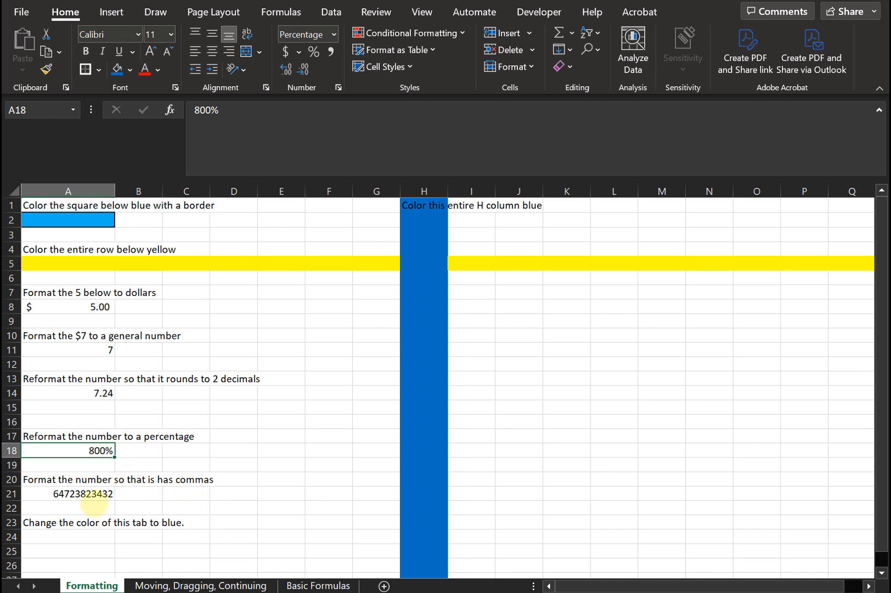
Apply comma style to the large number in cell A21.
click(93, 505)
click(90, 493)
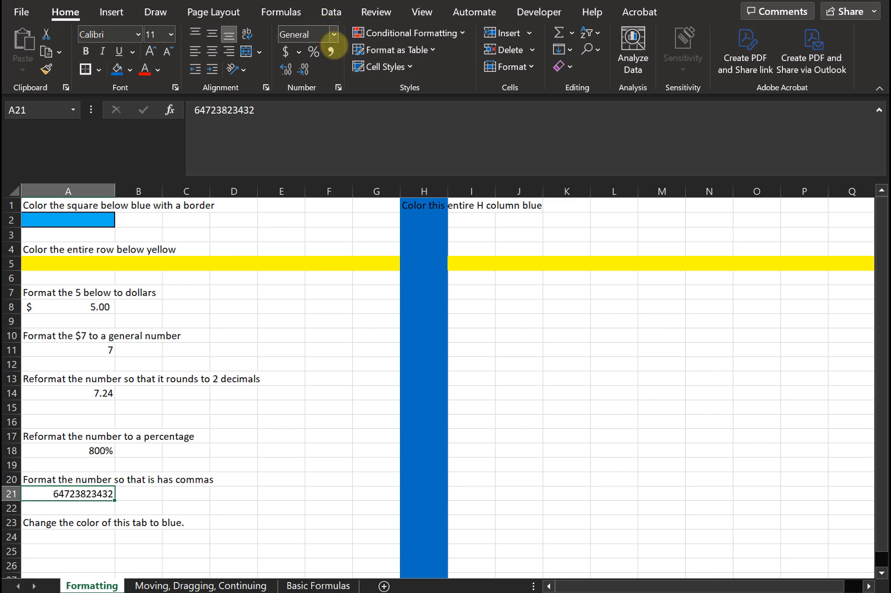
click(331, 51)
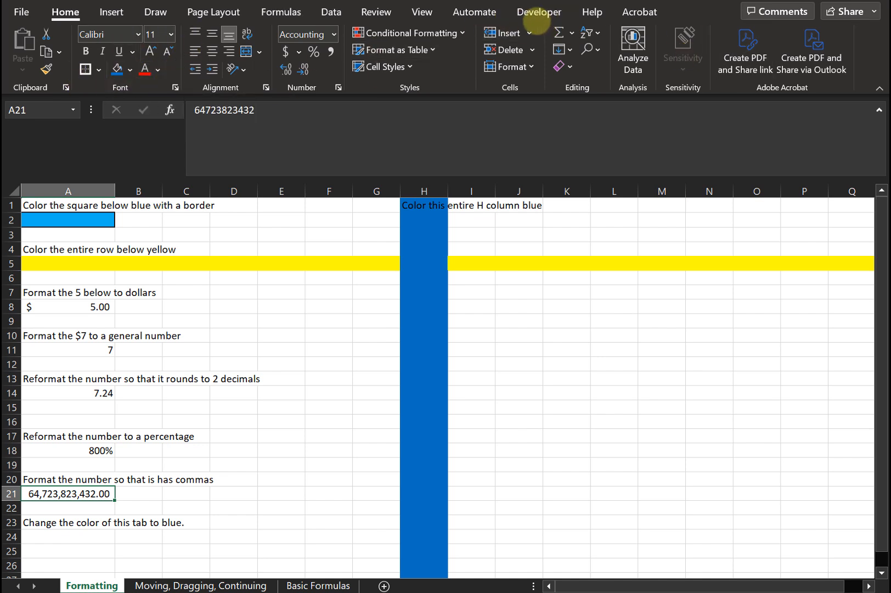
click(48, 531)
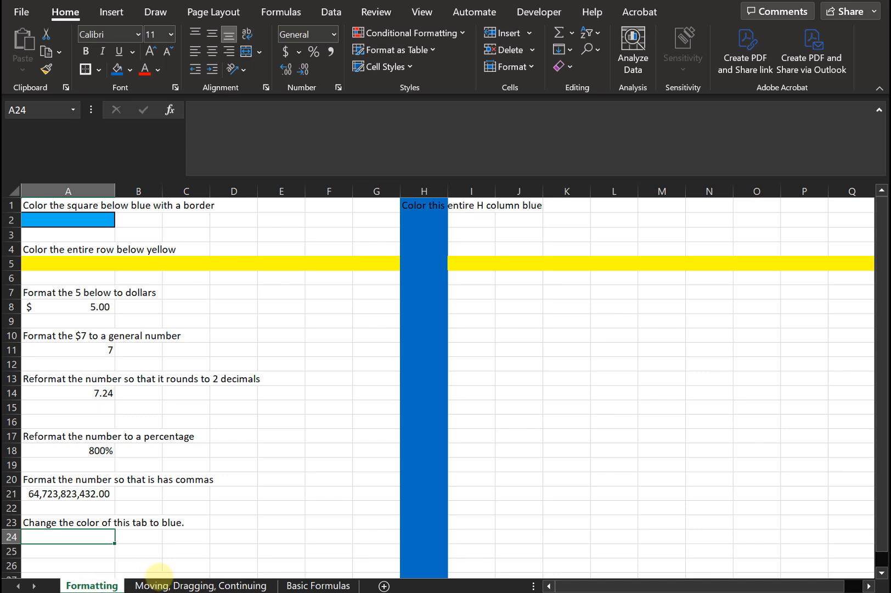
Browse the other worksheet tabs and return to the Formatting sheet.
click(218, 586)
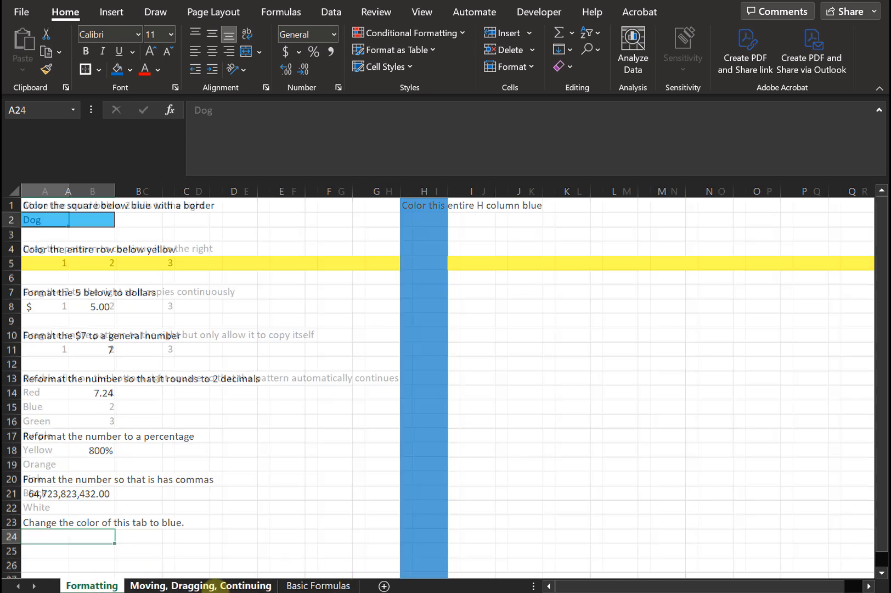
click(318, 585)
click(230, 586)
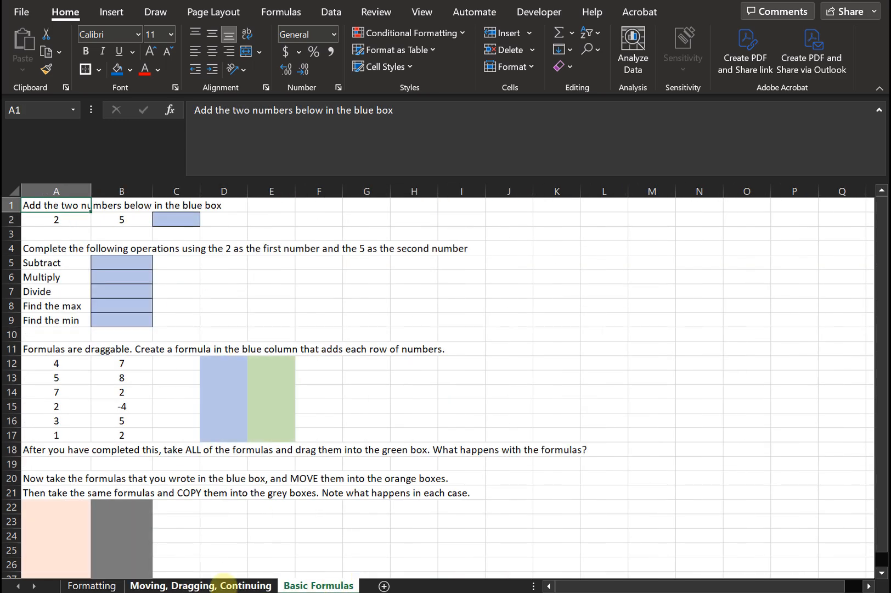
click(91, 585)
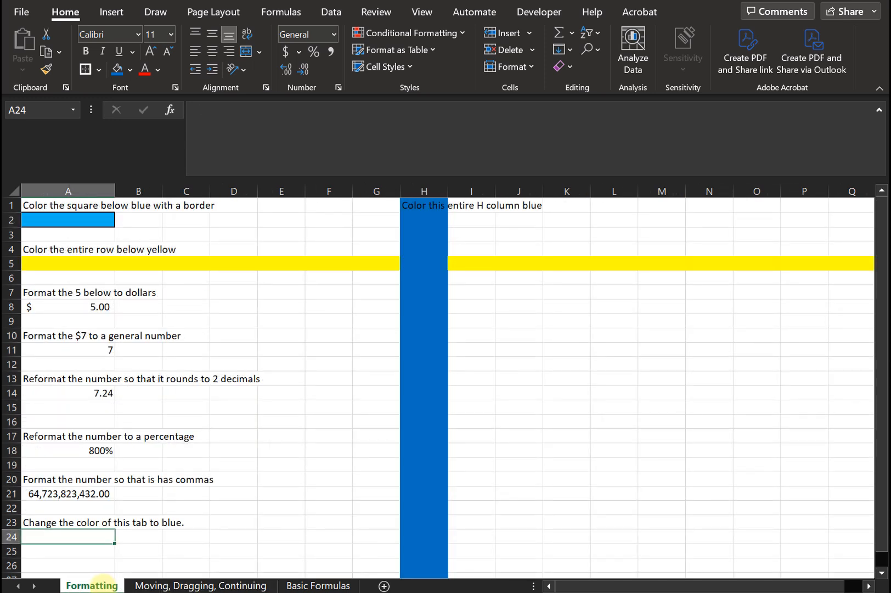
Change the Formatting sheet's tab color to blue from the standard colors, then view it from another sheet.
right_click(102, 583)
click(77, 582)
right_click(77, 582)
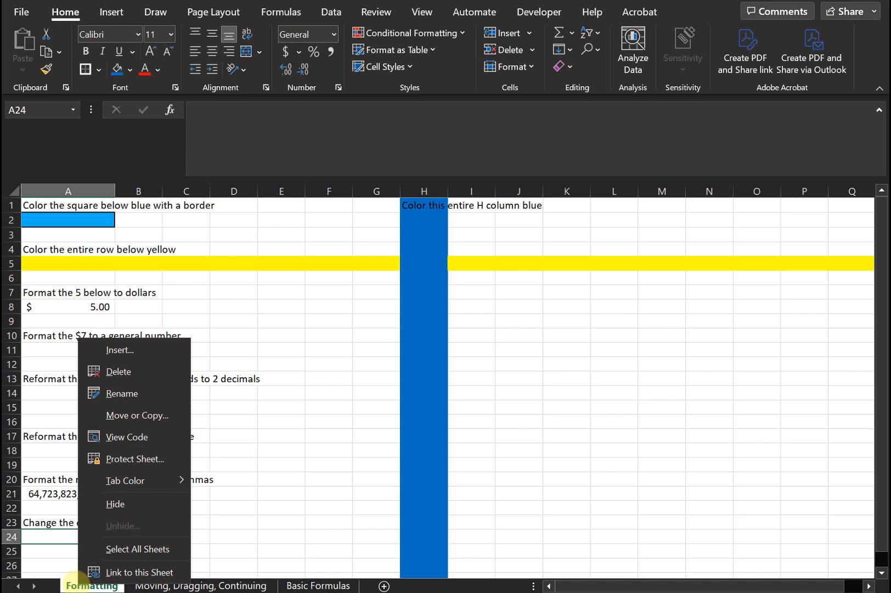
mouse_move(157, 483)
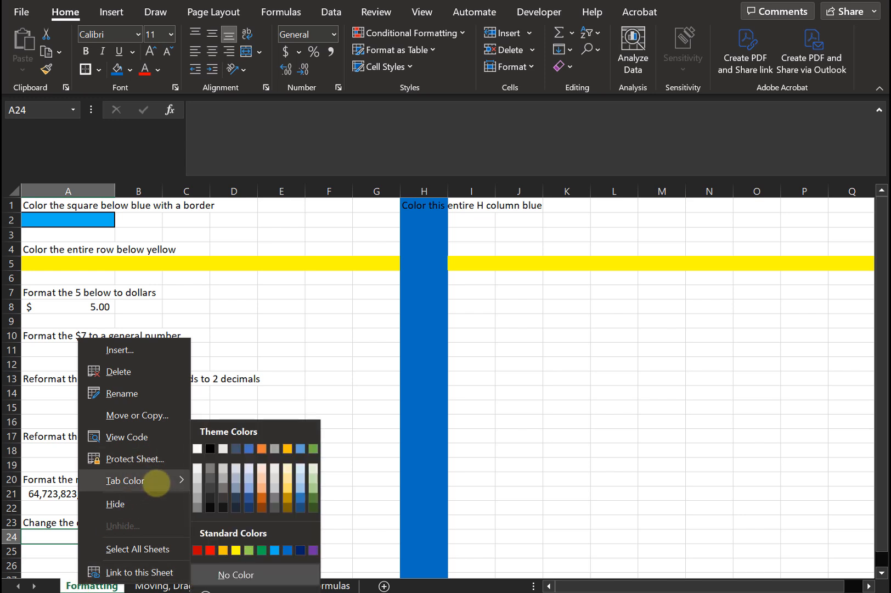
click(301, 550)
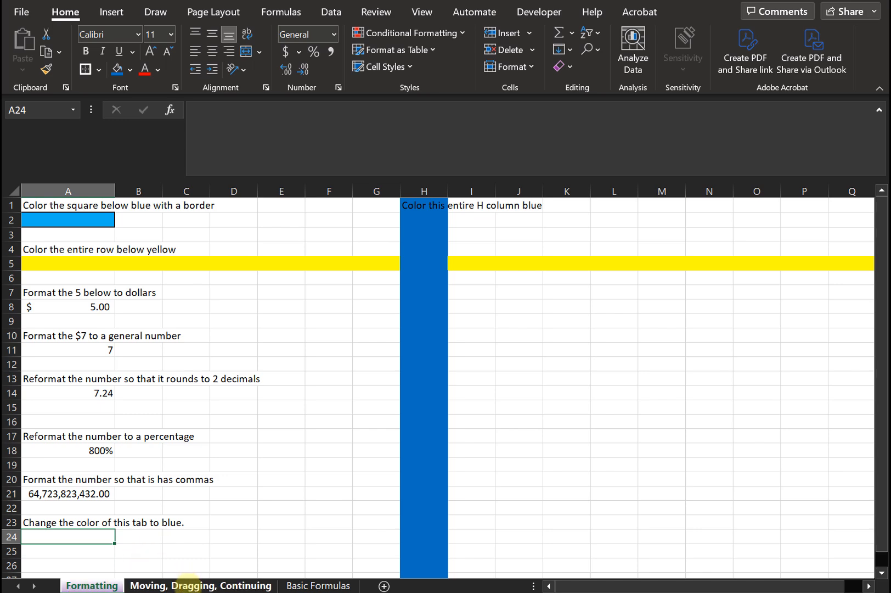
click(186, 585)
click(92, 585)
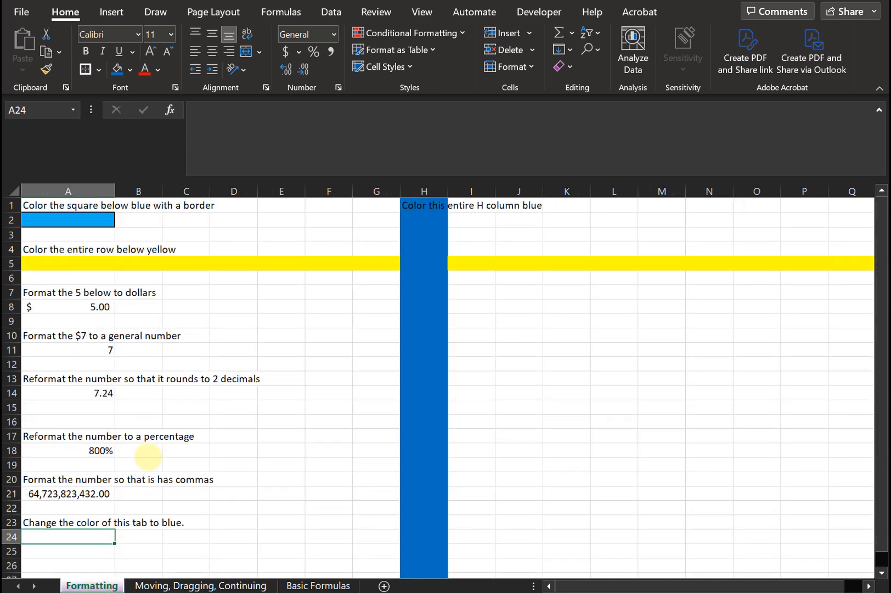